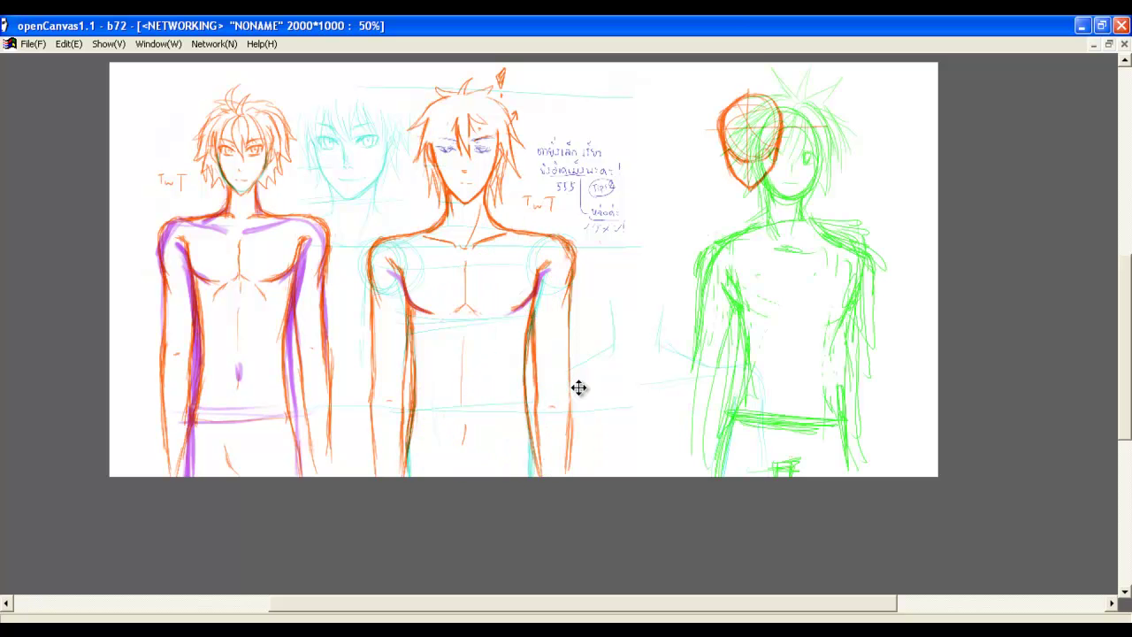
Step: Sketch the torso's side outline beneath the head of the third orange figure
{"action": "mouse_move", "coordinate": [702, 324]}
{"action": "left_mouse_down"}
{"action": "mouse_move", "coordinate": [730, 419]}
{"action": "mouse_move", "coordinate": [719, 543]}
{"action": "mouse_move", "coordinate": [732, 551]}
{"action": "left_mouse_up"}
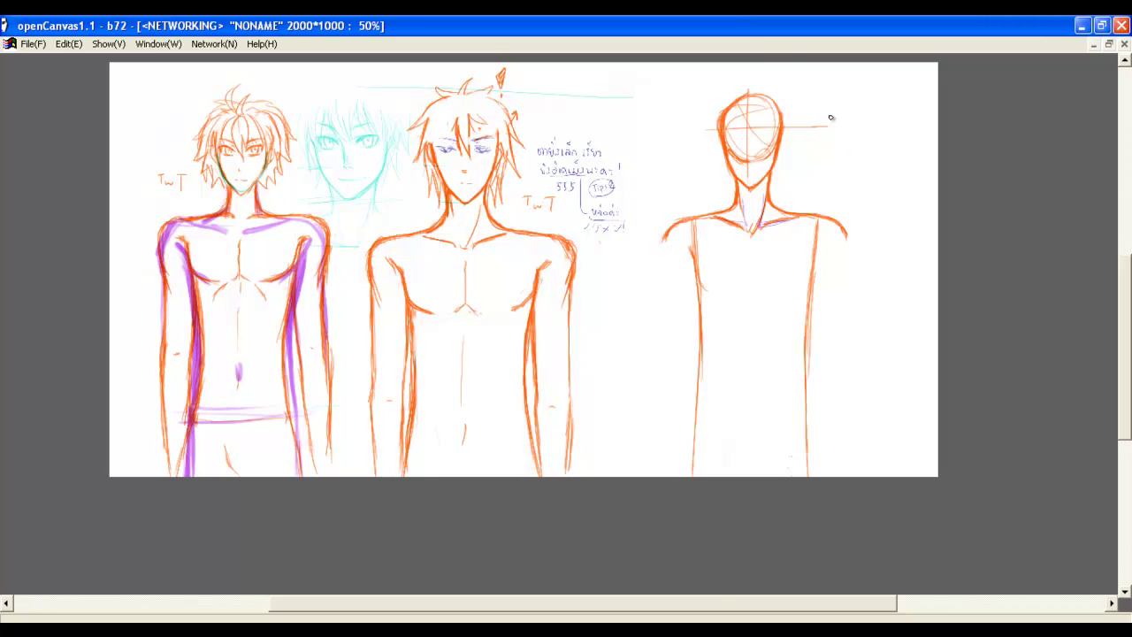
{"action": "left_click_drag", "start_coordinate": [837, 139], "coordinate": [804, 192]}
{"action": "left_click_drag", "start_coordinate": [869, 152], "coordinate": [916, 189]}
{"action": "left_click_drag", "start_coordinate": [846, 201], "coordinate": [903, 209]}
{"action": "left_click_drag", "start_coordinate": [805, 202], "coordinate": [845, 201]}
{"action": "left_click_drag", "start_coordinate": [877, 213], "coordinate": [928, 203]}
{"action": "mouse_move", "coordinate": [705, 252]}
{"action": "left_mouse_down"}
{"action": "mouse_move", "coordinate": [777, 281]}
{"action": "mouse_move", "coordinate": [898, 263]}
{"action": "left_mouse_up"}
{"action": "key", "text": "ctrl+z"}
{"action": "key", "text": "ctrl+z"}
{"action": "key", "text": "ctrl+z"}
{"action": "key", "text": "ctrl+z"}
{"action": "key", "text": "ctrl+z"}
{"action": "key", "text": "ctrl+z"}
{"action": "key", "text": "ctrl+z"}
{"action": "key", "text": "ctrl+z"}
{"action": "key", "text": "ctrl+z"}
{"action": "key", "text": "ctrl+z"}
{"action": "key", "text": "ctrl+z"}
{"action": "key", "text": "ctrl+z"}
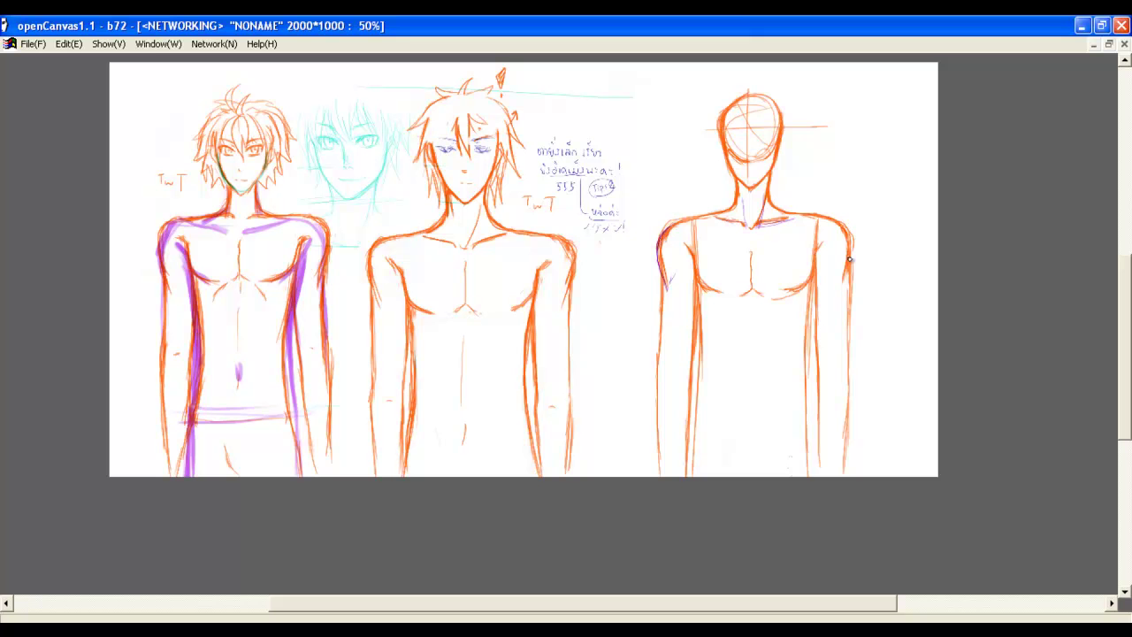
Step: Annotate the third orange figure in green with arrows pointing at both shoulders and a curve joining them across the upper chest
{"action": "mouse_move", "coordinate": [838, 183]}
{"action": "left_mouse_down"}
{"action": "mouse_move", "coordinate": [863, 184]}
{"action": "mouse_move", "coordinate": [886, 137]}
{"action": "mouse_move", "coordinate": [836, 193]}
{"action": "mouse_move", "coordinate": [858, 185]}
{"action": "left_mouse_up"}
{"action": "mouse_move", "coordinate": [653, 184]}
{"action": "left_mouse_down"}
{"action": "mouse_move", "coordinate": [672, 177]}
{"action": "mouse_move", "coordinate": [671, 112]}
{"action": "left_mouse_up"}
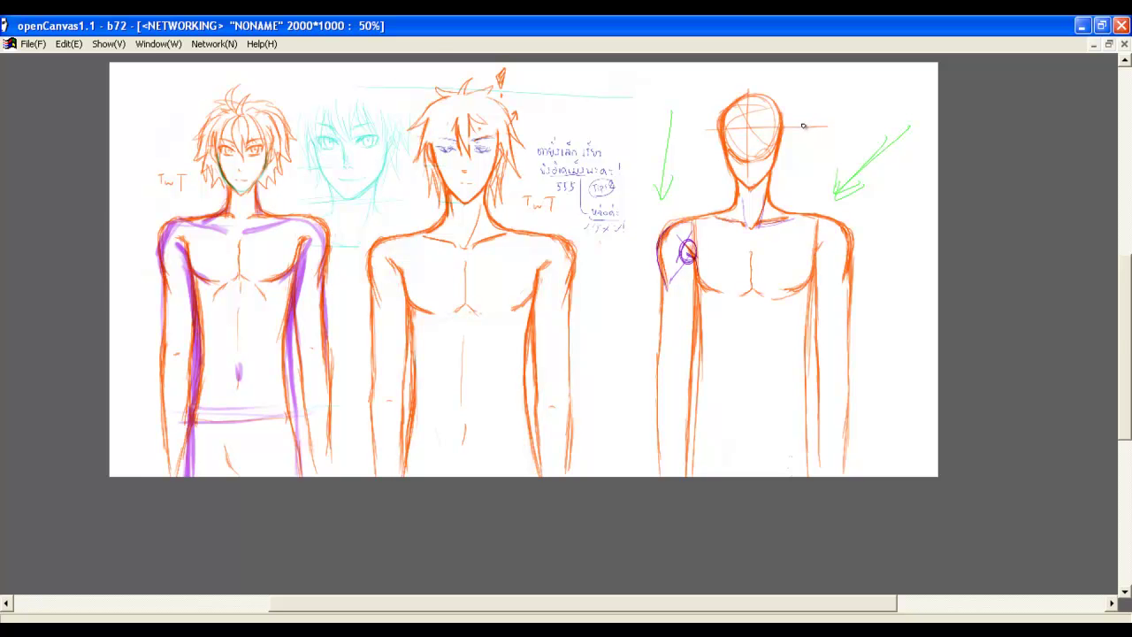
{"action": "key", "text": "Tab"}
{"action": "key", "text": "Tab"}
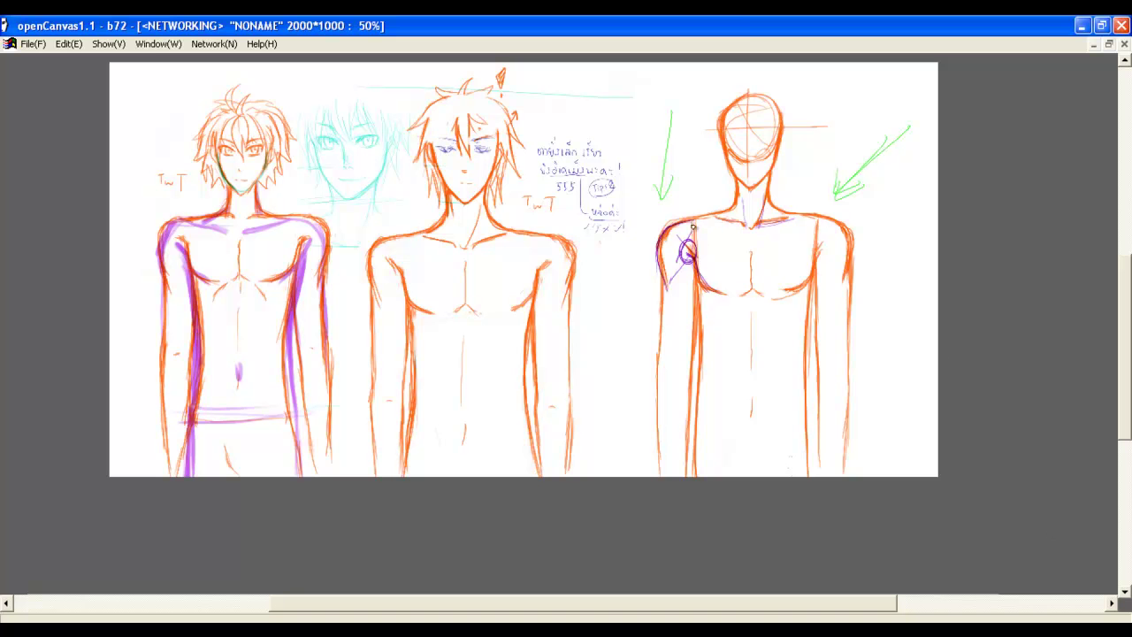
{"action": "mouse_move", "coordinate": [694, 226]}
{"action": "left_mouse_down"}
{"action": "mouse_move", "coordinate": [742, 282]}
{"action": "mouse_move", "coordinate": [799, 258]}
{"action": "mouse_move", "coordinate": [812, 223]}
{"action": "left_mouse_up"}
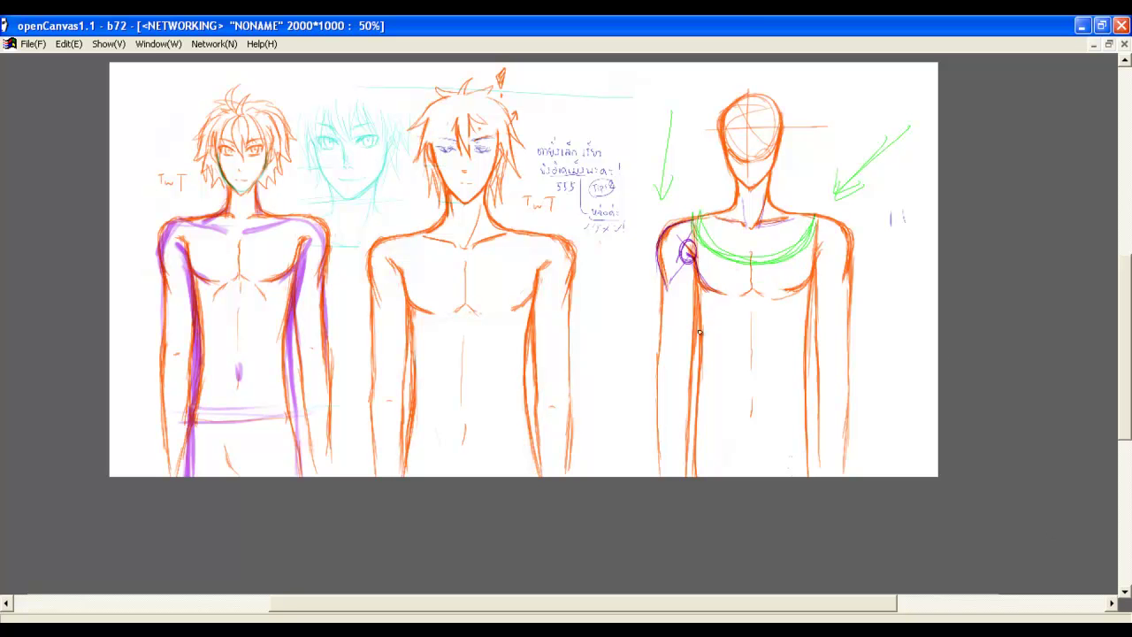
{"action": "mouse_move", "coordinate": [694, 395]}
{"action": "left_mouse_down"}
{"action": "mouse_move", "coordinate": [689, 388]}
{"action": "mouse_move", "coordinate": [801, 389]}
{"action": "mouse_move", "coordinate": [694, 380]}
{"action": "mouse_move", "coordinate": [796, 379]}
{"action": "mouse_move", "coordinate": [755, 407]}
{"action": "left_mouse_up"}
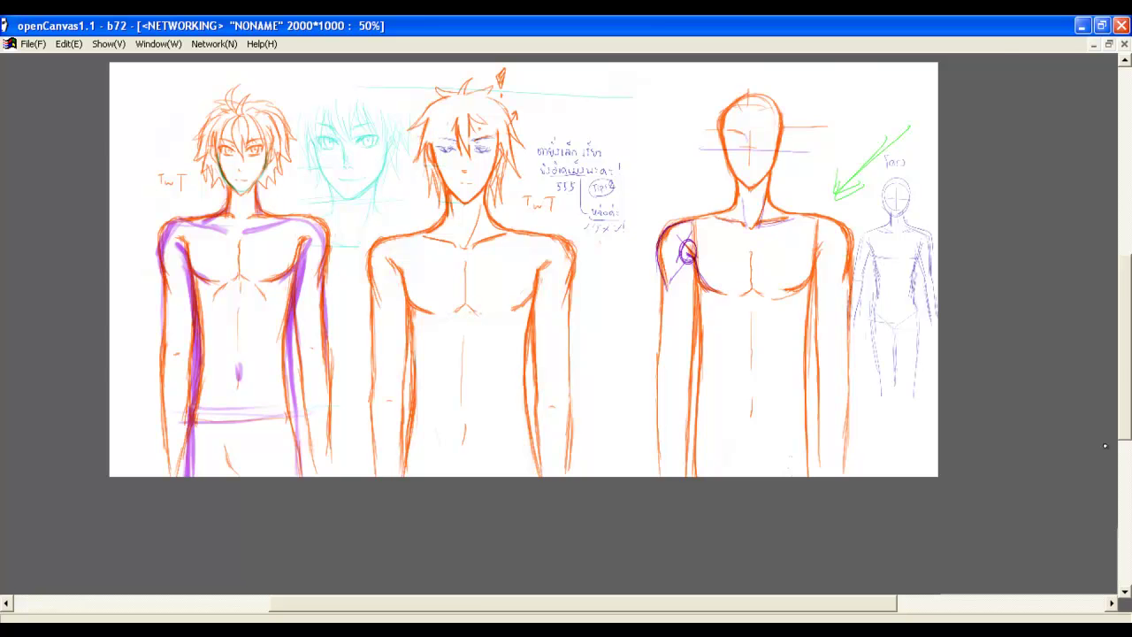
Step: At 100% magnification, sketch the two upper eyelids and the nose tip on the third figure's blank face
{"action": "key", "text": "ctrl+plus"}
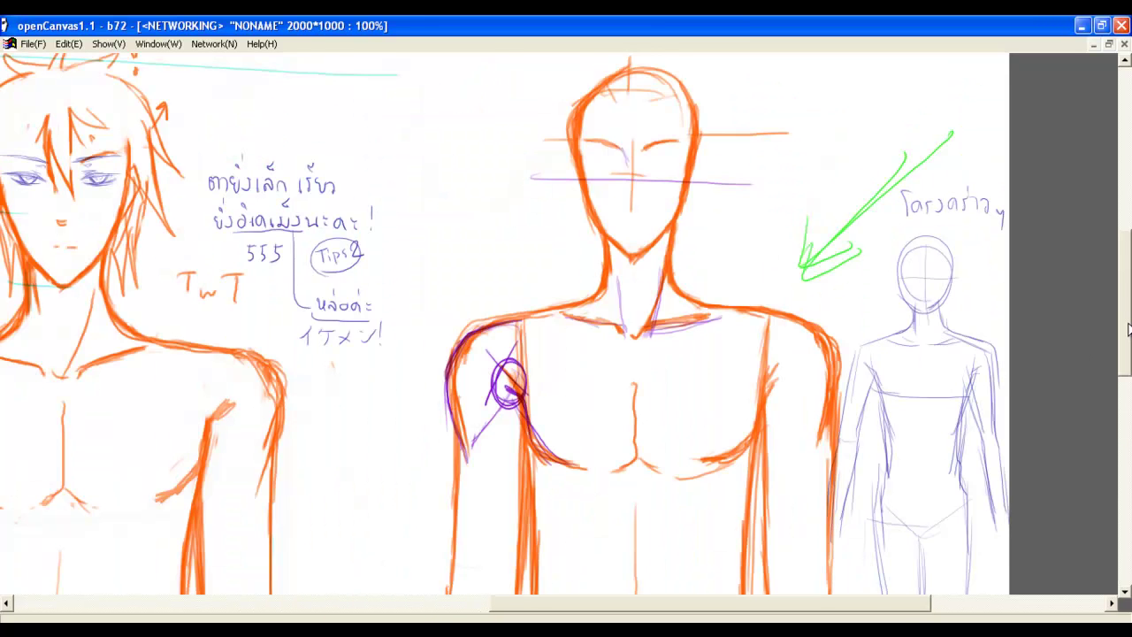
{"action": "left_click_drag", "start_coordinate": [1123, 329], "coordinate": [1116, 349]}
{"action": "scroll", "coordinate": [1119, 349], "scroll_direction": "down", "scroll_amount": 4}
{"action": "scroll", "coordinate": [1123, 347], "scroll_direction": "up", "scroll_amount": 3}
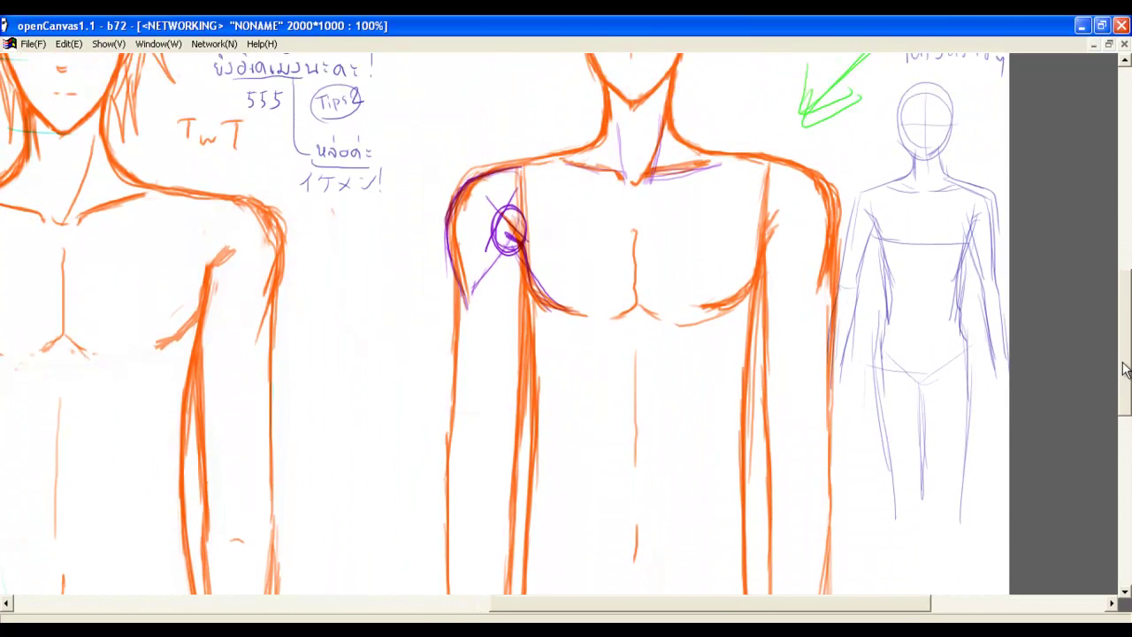
{"action": "scroll", "coordinate": [1123, 347], "scroll_direction": "up", "scroll_amount": 3}
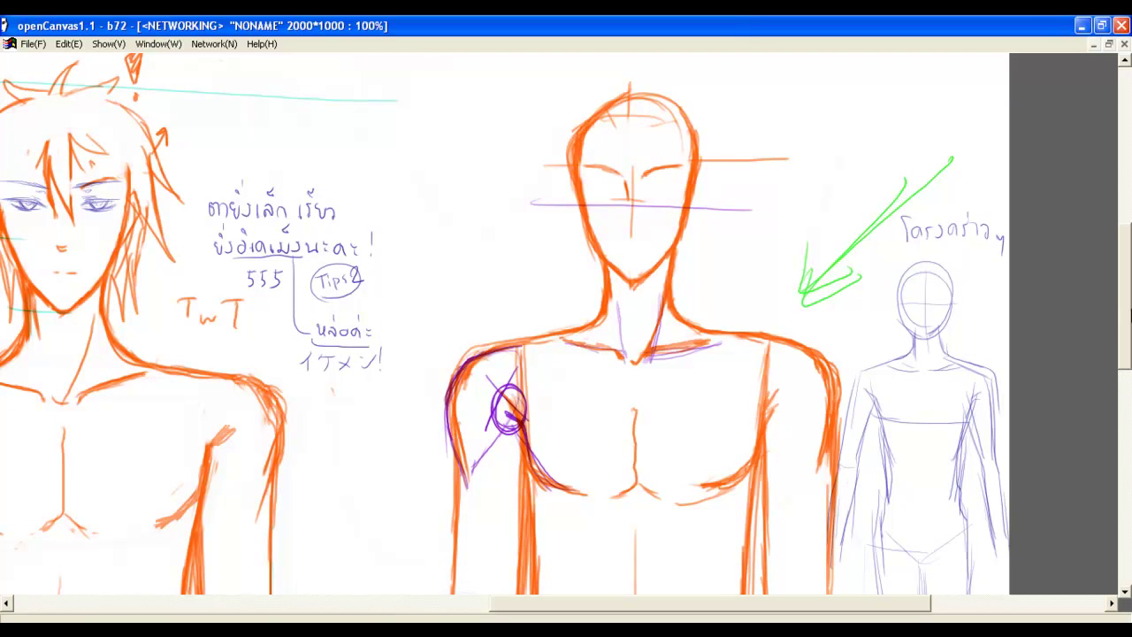
{"action": "scroll", "coordinate": [1123, 320], "scroll_direction": "down", "scroll_amount": 1}
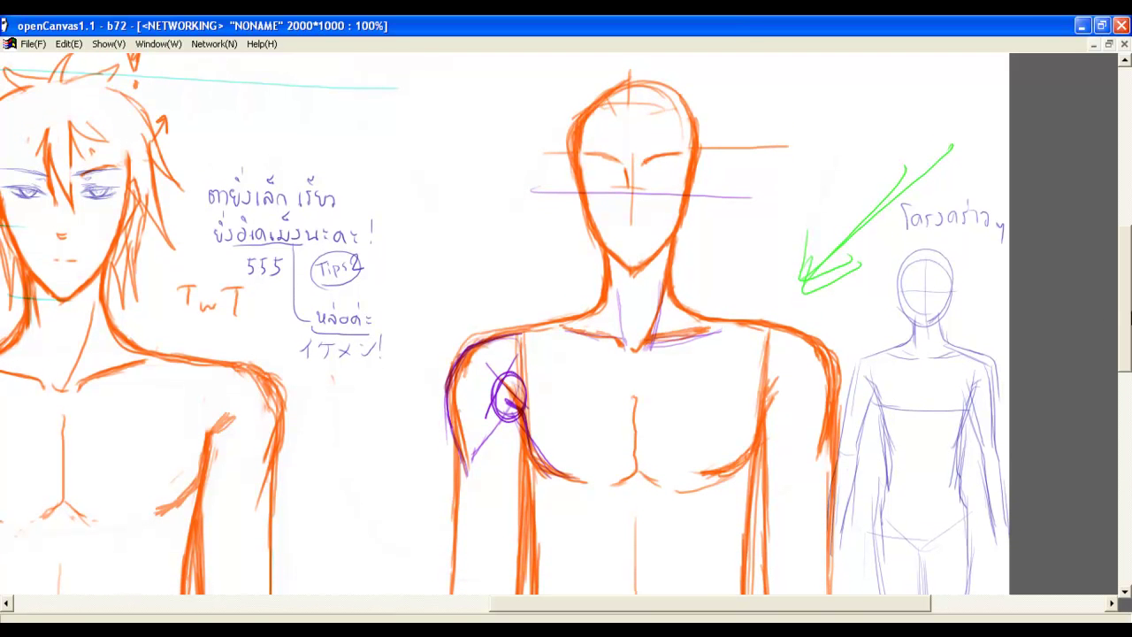
{"action": "scroll", "coordinate": [1126, 321], "scroll_direction": "down", "scroll_amount": 1}
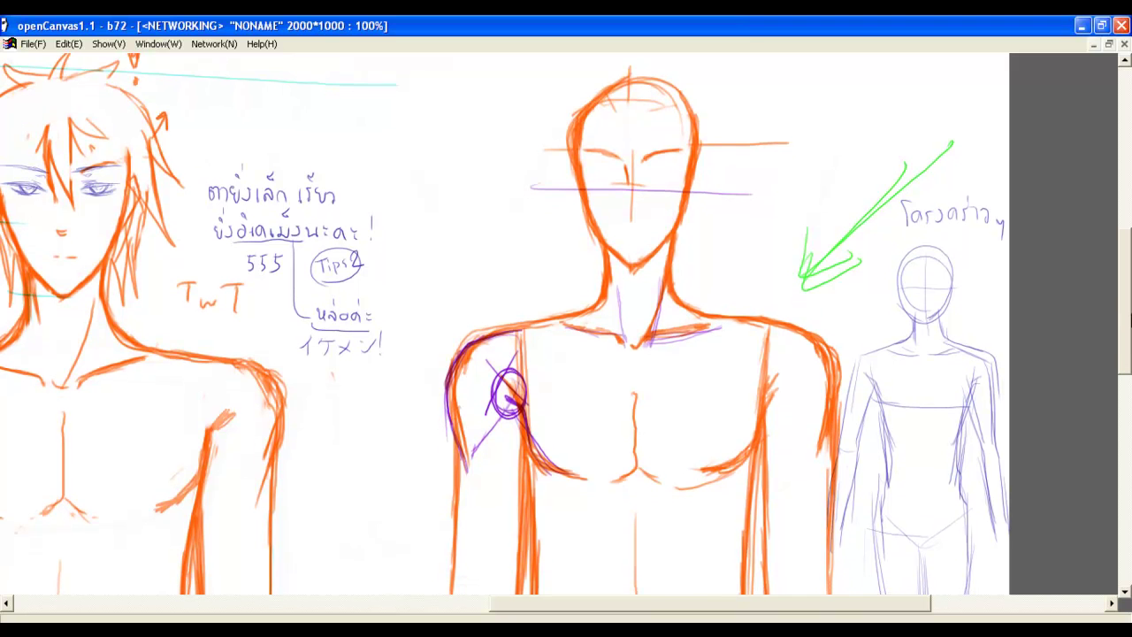
{"action": "scroll", "coordinate": [1127, 320], "scroll_direction": "down", "scroll_amount": 1}
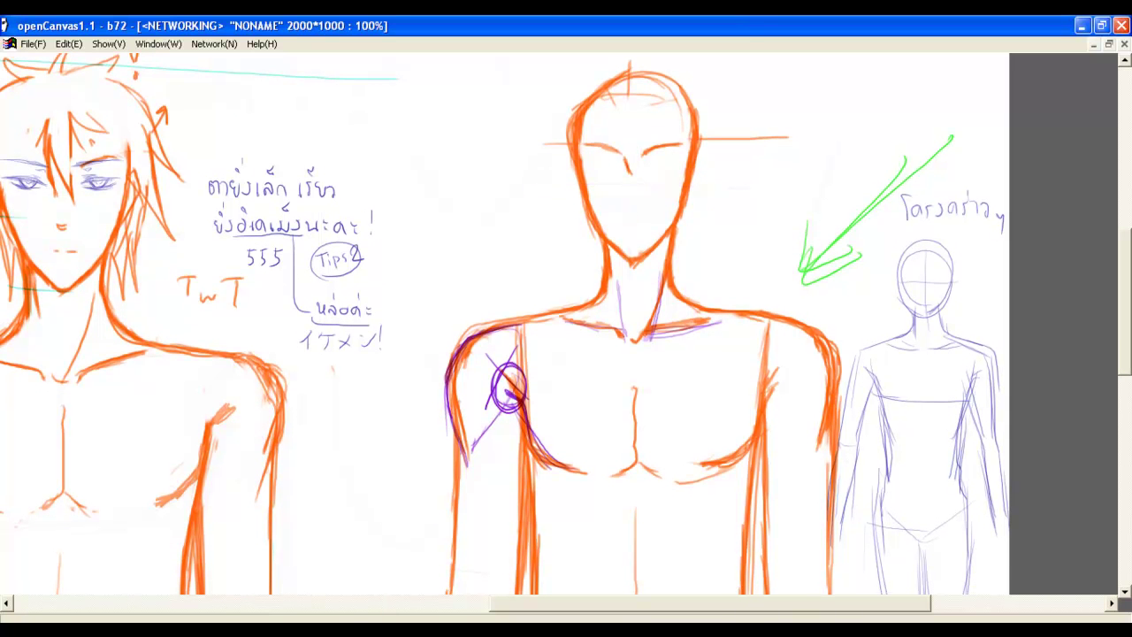
{"action": "left_click_drag", "start_coordinate": [617, 167], "coordinate": [591, 171]}
{"action": "left_click_drag", "start_coordinate": [629, 208], "coordinate": [636, 211]}
{"action": "left_click_drag", "start_coordinate": [645, 168], "coordinate": [674, 169]}
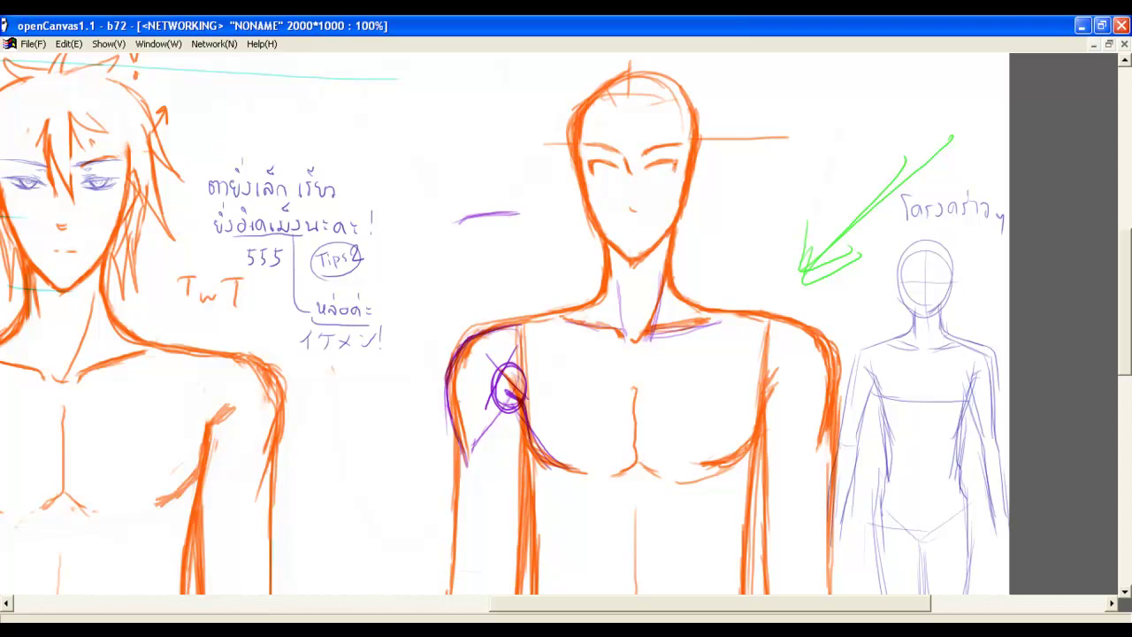
Step: Undo the eyelid strokes and sketch a purple upper-eyelid example with an angled outer corner beside the third figure's head
{"action": "key", "text": "ctrl+z"}
{"action": "key", "text": "ctrl+z"}
{"action": "mouse_move", "coordinate": [467, 220]}
{"action": "left_mouse_down"}
{"action": "mouse_move", "coordinate": [514, 213]}
{"action": "mouse_move", "coordinate": [515, 238]}
{"action": "mouse_move", "coordinate": [518, 214]}
{"action": "left_mouse_up"}
{"action": "key", "text": "ctrl+z"}
{"action": "key", "text": "ctrl+z"}
{"action": "left_click_drag", "start_coordinate": [591, 160], "coordinate": [617, 167]}
{"action": "left_click_drag", "start_coordinate": [517, 215], "coordinate": [504, 233]}
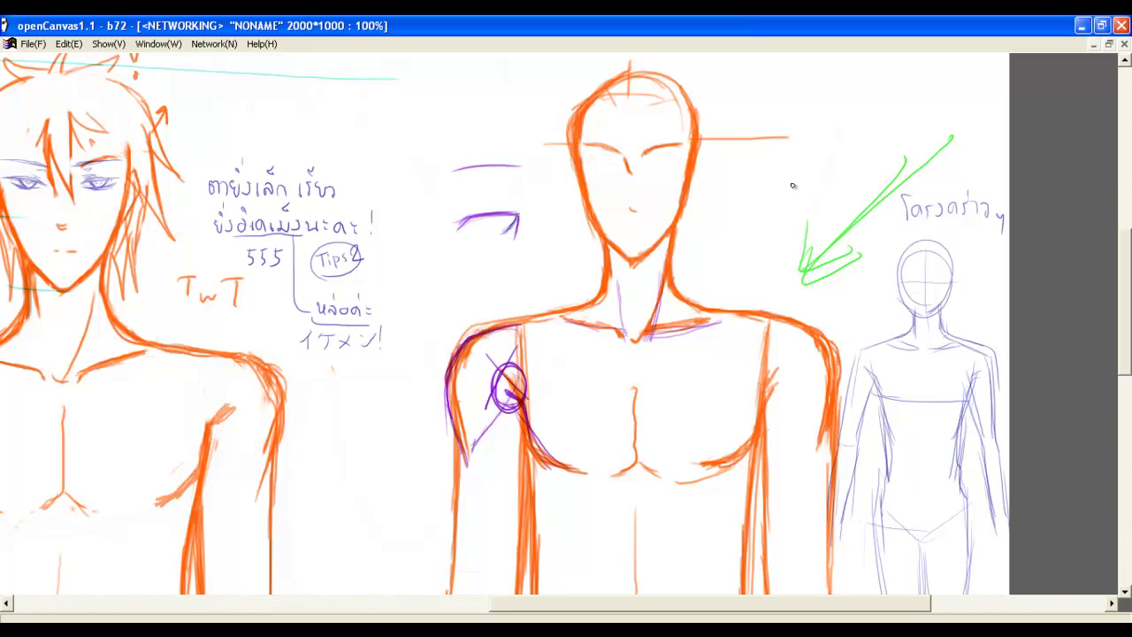
Step: Sketch two narrow green eye-shape examples in the space between the third figure's head and the small body sketch
{"action": "left_click_drag", "start_coordinate": [743, 198], "coordinate": [829, 205]}
{"action": "mouse_move", "coordinate": [747, 219]}
{"action": "left_mouse_down"}
{"action": "mouse_move", "coordinate": [818, 225]}
{"action": "mouse_move", "coordinate": [758, 211]}
{"action": "mouse_move", "coordinate": [804, 215]}
{"action": "mouse_move", "coordinate": [771, 221]}
{"action": "mouse_move", "coordinate": [835, 208]}
{"action": "mouse_move", "coordinate": [747, 197]}
{"action": "mouse_move", "coordinate": [837, 205]}
{"action": "mouse_move", "coordinate": [744, 205]}
{"action": "mouse_move", "coordinate": [834, 211]}
{"action": "mouse_move", "coordinate": [745, 207]}
{"action": "mouse_move", "coordinate": [829, 211]}
{"action": "mouse_move", "coordinate": [759, 216]}
{"action": "mouse_move", "coordinate": [808, 215]}
{"action": "left_mouse_up"}
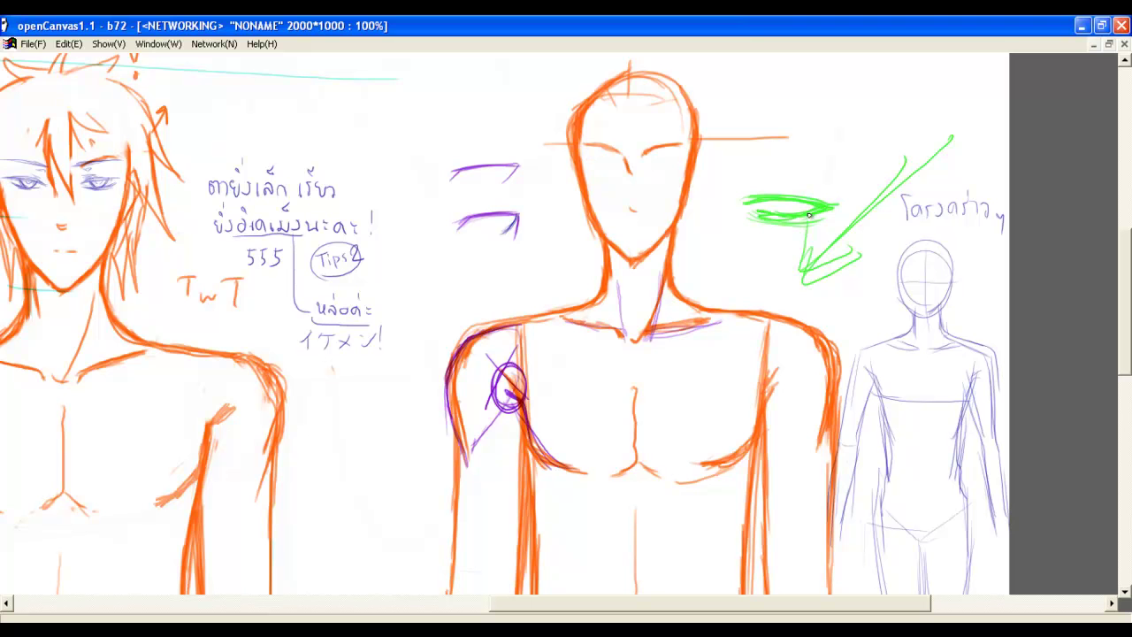
{"action": "mouse_move", "coordinate": [870, 95]}
{"action": "left_mouse_down"}
{"action": "mouse_move", "coordinate": [787, 103]}
{"action": "mouse_move", "coordinate": [872, 103]}
{"action": "mouse_move", "coordinate": [785, 102]}
{"action": "mouse_move", "coordinate": [826, 120]}
{"action": "mouse_move", "coordinate": [789, 106]}
{"action": "mouse_move", "coordinate": [840, 119]}
{"action": "mouse_move", "coordinate": [785, 102]}
{"action": "mouse_move", "coordinate": [863, 117]}
{"action": "left_mouse_up"}
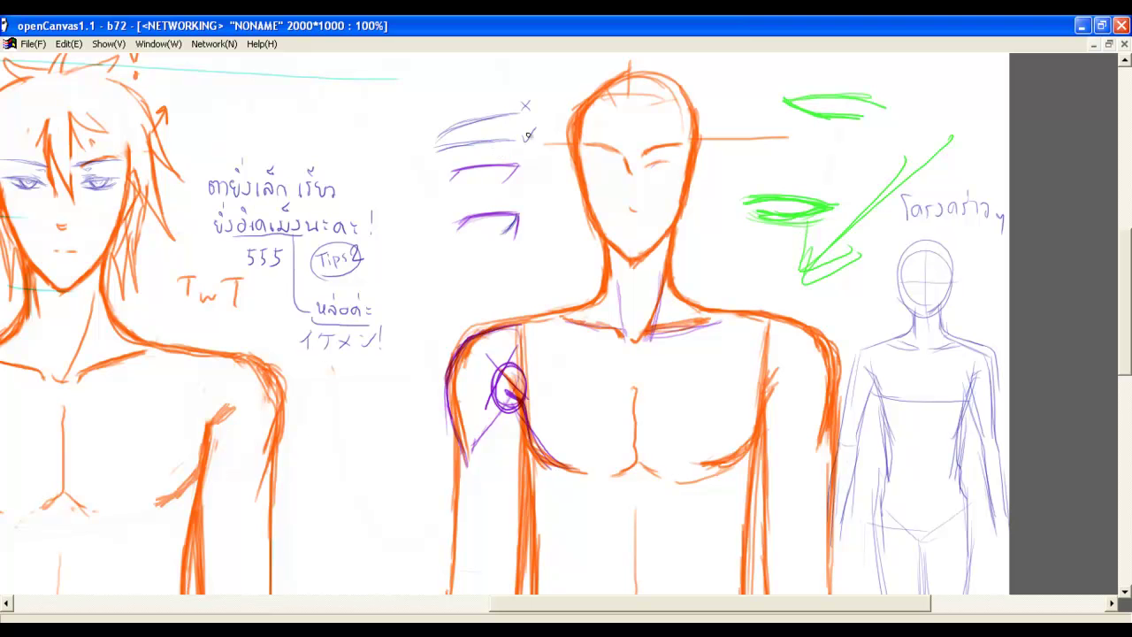
Step: Circle the ticked eyelid example in green and add further green eyelid sketches with an arrow beside the third figure's head
{"action": "mouse_move", "coordinate": [553, 126]}
{"action": "left_mouse_down"}
{"action": "mouse_move", "coordinate": [513, 142]}
{"action": "mouse_move", "coordinate": [551, 122]}
{"action": "left_mouse_up"}
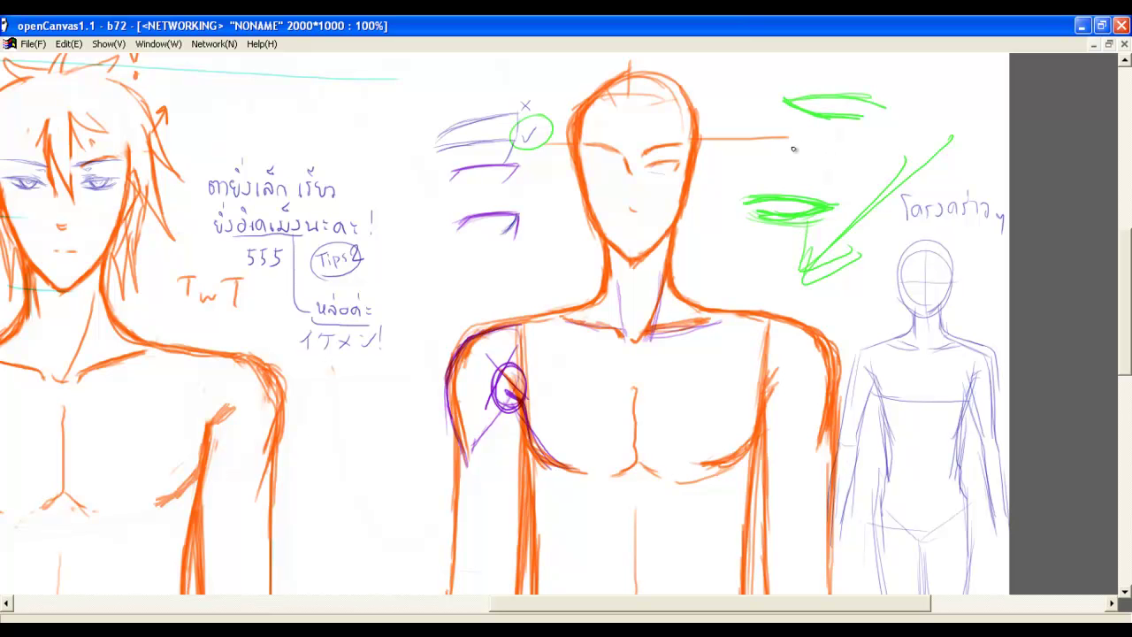
{"action": "mouse_move", "coordinate": [840, 156]}
{"action": "left_mouse_down"}
{"action": "mouse_move", "coordinate": [745, 154]}
{"action": "mouse_move", "coordinate": [752, 181]}
{"action": "mouse_move", "coordinate": [744, 145]}
{"action": "mouse_move", "coordinate": [749, 163]}
{"action": "mouse_move", "coordinate": [747, 151]}
{"action": "mouse_move", "coordinate": [698, 224]}
{"action": "left_mouse_up"}
{"action": "left_click_drag", "start_coordinate": [736, 181], "coordinate": [735, 208]}
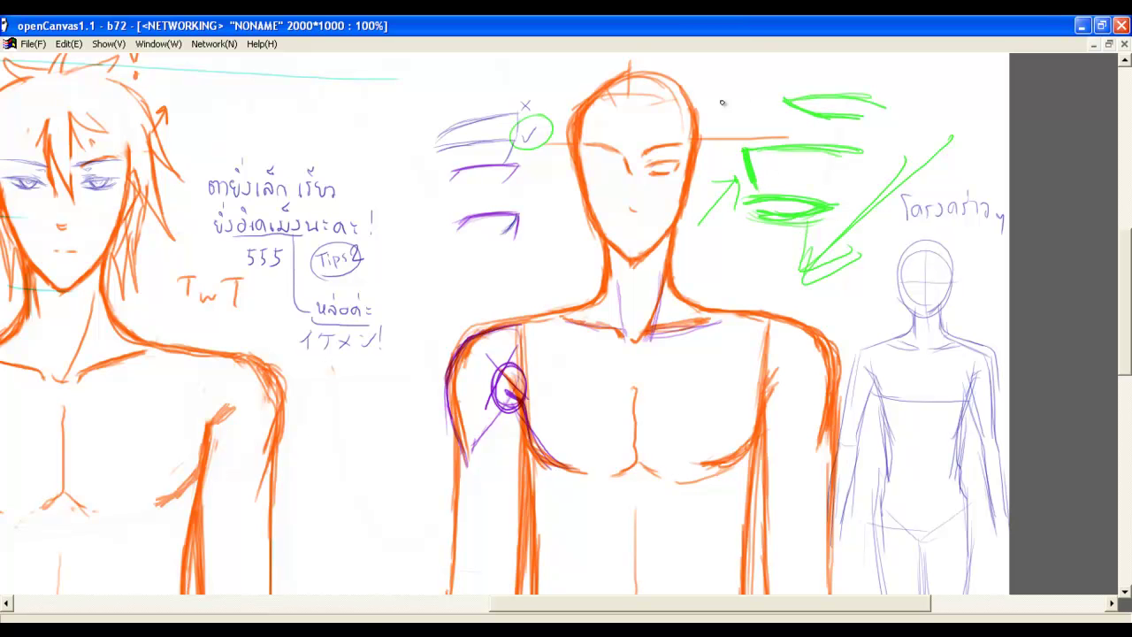
{"action": "mouse_move", "coordinate": [720, 64]}
{"action": "left_mouse_down"}
{"action": "mouse_move", "coordinate": [762, 58]}
{"action": "mouse_move", "coordinate": [712, 58]}
{"action": "mouse_move", "coordinate": [780, 83]}
{"action": "mouse_move", "coordinate": [725, 69]}
{"action": "mouse_move", "coordinate": [783, 76]}
{"action": "left_mouse_up"}
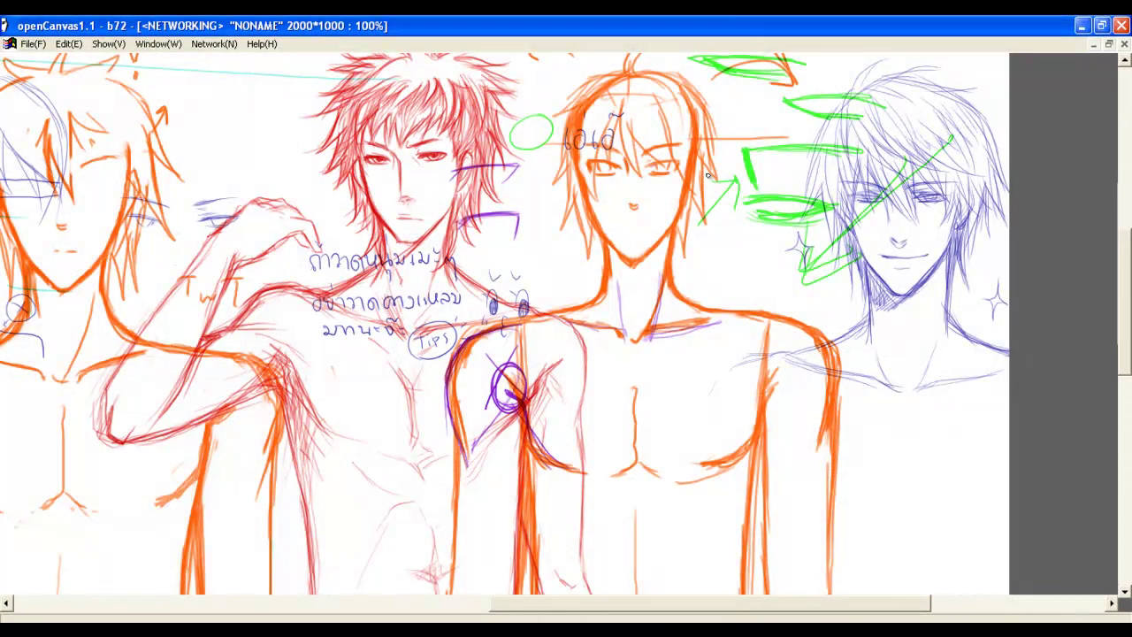
Step: Add a green eye sketch and a circle around the third figure's face, and clear all the green annotations
{"action": "mouse_move", "coordinate": [708, 254]}
{"action": "left_mouse_down"}
{"action": "mouse_move", "coordinate": [793, 258]}
{"action": "mouse_move", "coordinate": [740, 253]}
{"action": "mouse_move", "coordinate": [787, 267]}
{"action": "mouse_move", "coordinate": [776, 260]}
{"action": "mouse_move", "coordinate": [778, 270]}
{"action": "mouse_move", "coordinate": [729, 258]}
{"action": "mouse_move", "coordinate": [778, 272]}
{"action": "mouse_move", "coordinate": [711, 254]}
{"action": "mouse_move", "coordinate": [773, 273]}
{"action": "mouse_move", "coordinate": [741, 261]}
{"action": "left_mouse_up"}
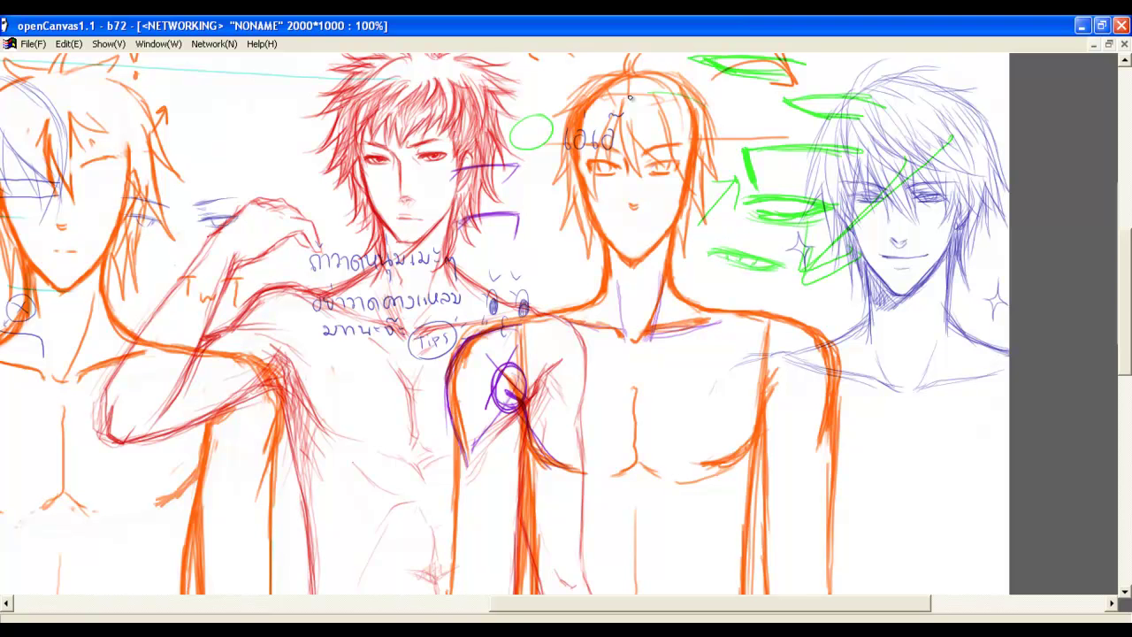
{"action": "mouse_move", "coordinate": [632, 98]}
{"action": "left_mouse_down"}
{"action": "mouse_move", "coordinate": [571, 217]}
{"action": "mouse_move", "coordinate": [633, 124]}
{"action": "left_mouse_up"}
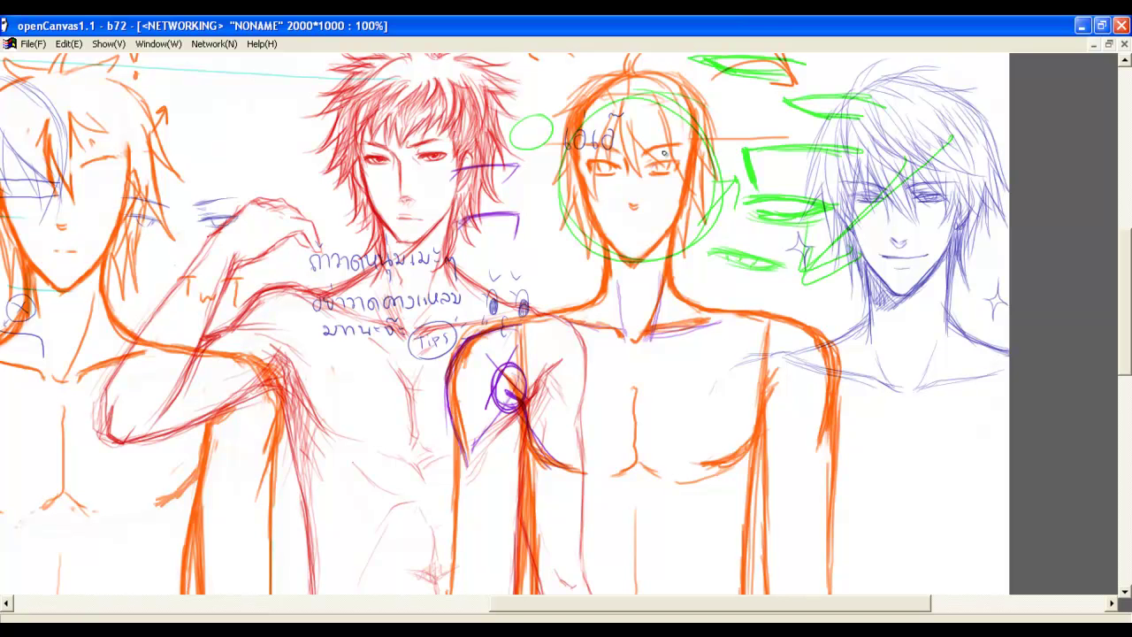
{"action": "key", "text": "Delete"}
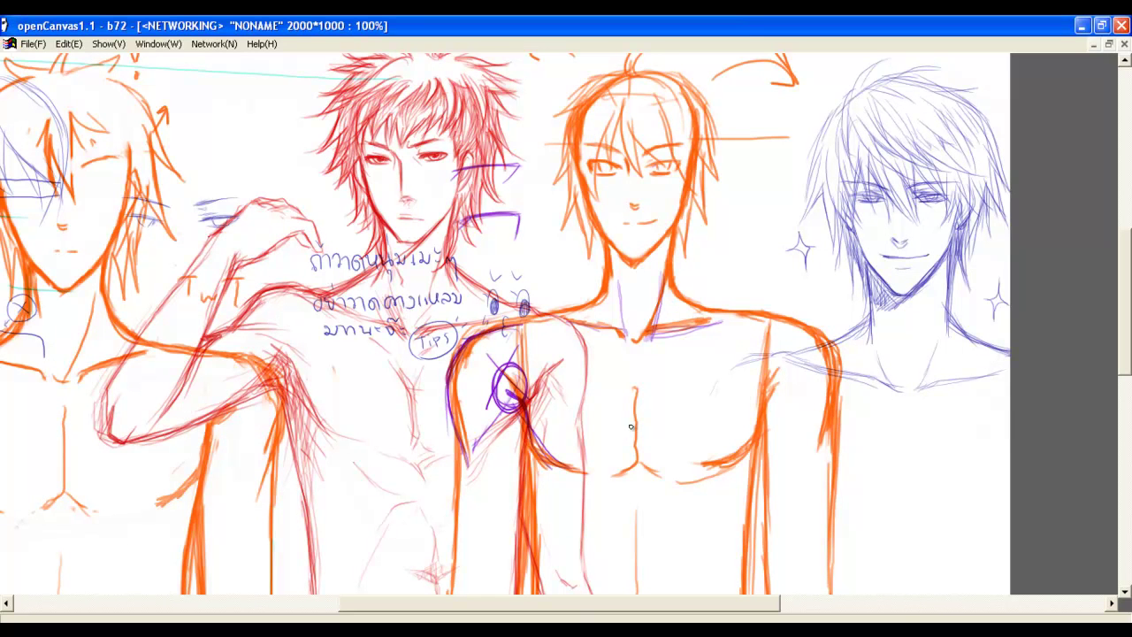
Step: Sketch a green eye with a curved brow line above it and thick vertical strokes beside it, next to the third figure's head
{"action": "mouse_move", "coordinate": [723, 211]}
{"action": "left_mouse_down"}
{"action": "mouse_move", "coordinate": [783, 228]}
{"action": "mouse_move", "coordinate": [719, 219]}
{"action": "mouse_move", "coordinate": [727, 229]}
{"action": "mouse_move", "coordinate": [743, 214]}
{"action": "mouse_move", "coordinate": [718, 224]}
{"action": "mouse_move", "coordinate": [785, 237]}
{"action": "mouse_move", "coordinate": [724, 224]}
{"action": "mouse_move", "coordinate": [759, 234]}
{"action": "mouse_move", "coordinate": [728, 230]}
{"action": "mouse_move", "coordinate": [765, 224]}
{"action": "mouse_move", "coordinate": [751, 218]}
{"action": "mouse_move", "coordinate": [715, 221]}
{"action": "mouse_move", "coordinate": [789, 231]}
{"action": "mouse_move", "coordinate": [794, 204]}
{"action": "mouse_move", "coordinate": [737, 205]}
{"action": "mouse_move", "coordinate": [770, 207]}
{"action": "left_mouse_up"}
{"action": "left_click_drag", "start_coordinate": [724, 159], "coordinate": [820, 177]}
{"action": "mouse_move", "coordinate": [718, 162]}
{"action": "left_mouse_down"}
{"action": "mouse_move", "coordinate": [811, 183]}
{"action": "mouse_move", "coordinate": [799, 179]}
{"action": "mouse_move", "coordinate": [797, 190]}
{"action": "mouse_move", "coordinate": [808, 177]}
{"action": "left_mouse_up"}
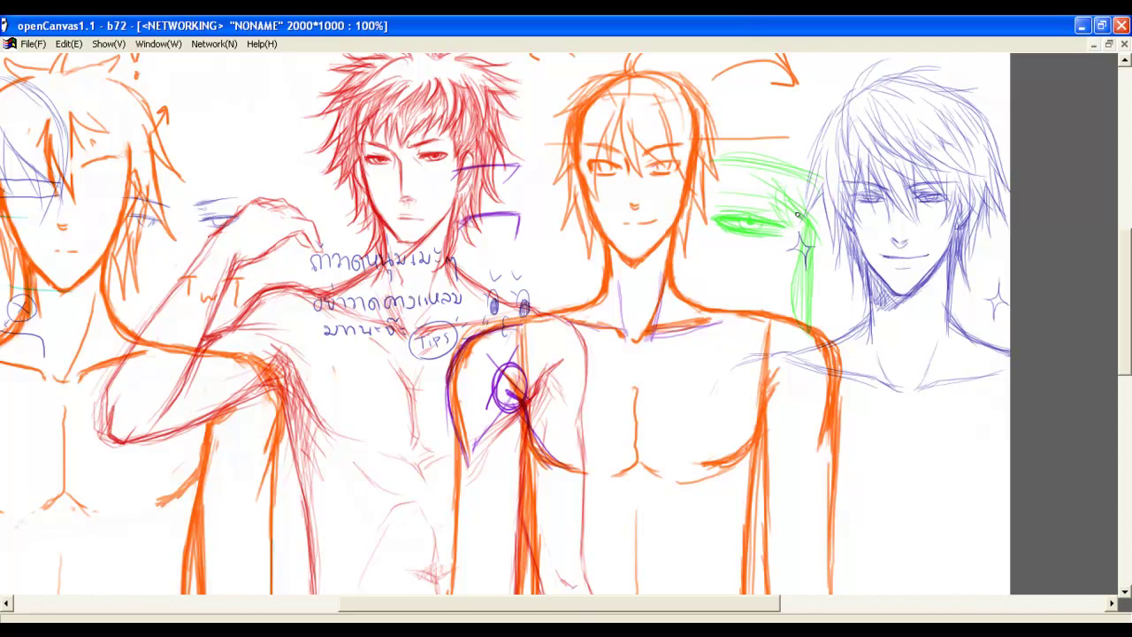
{"action": "mouse_move", "coordinate": [799, 237]}
{"action": "left_mouse_down"}
{"action": "mouse_move", "coordinate": [793, 337]}
{"action": "mouse_move", "coordinate": [808, 343]}
{"action": "left_mouse_up"}
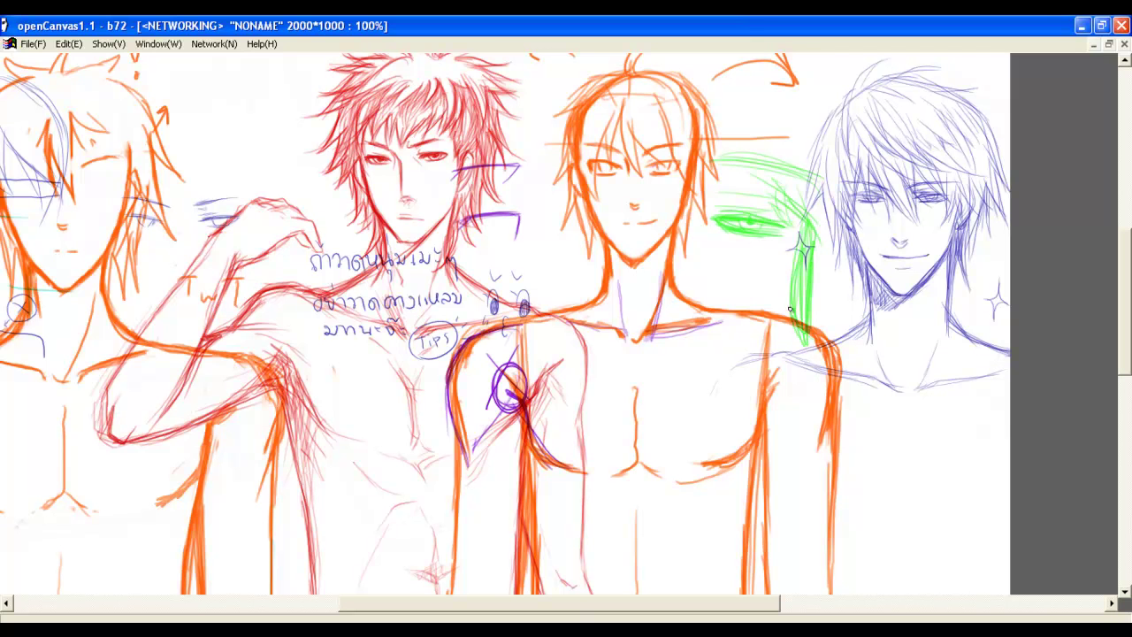
{"action": "left_click_drag", "start_coordinate": [800, 257], "coordinate": [809, 337]}
{"action": "left_click_drag", "start_coordinate": [804, 232], "coordinate": [798, 306]}
Step: Extend the green eye study with loose strokes running below the eye and above the brow line
{"action": "mouse_move", "coordinate": [705, 251]}
{"action": "left_mouse_down"}
{"action": "mouse_move", "coordinate": [702, 201]}
{"action": "mouse_move", "coordinate": [736, 257]}
{"action": "mouse_move", "coordinate": [723, 139]}
{"action": "mouse_move", "coordinate": [711, 211]}
{"action": "mouse_move", "coordinate": [734, 241]}
{"action": "mouse_move", "coordinate": [735, 330]}
{"action": "mouse_move", "coordinate": [735, 276]}
{"action": "left_mouse_up"}
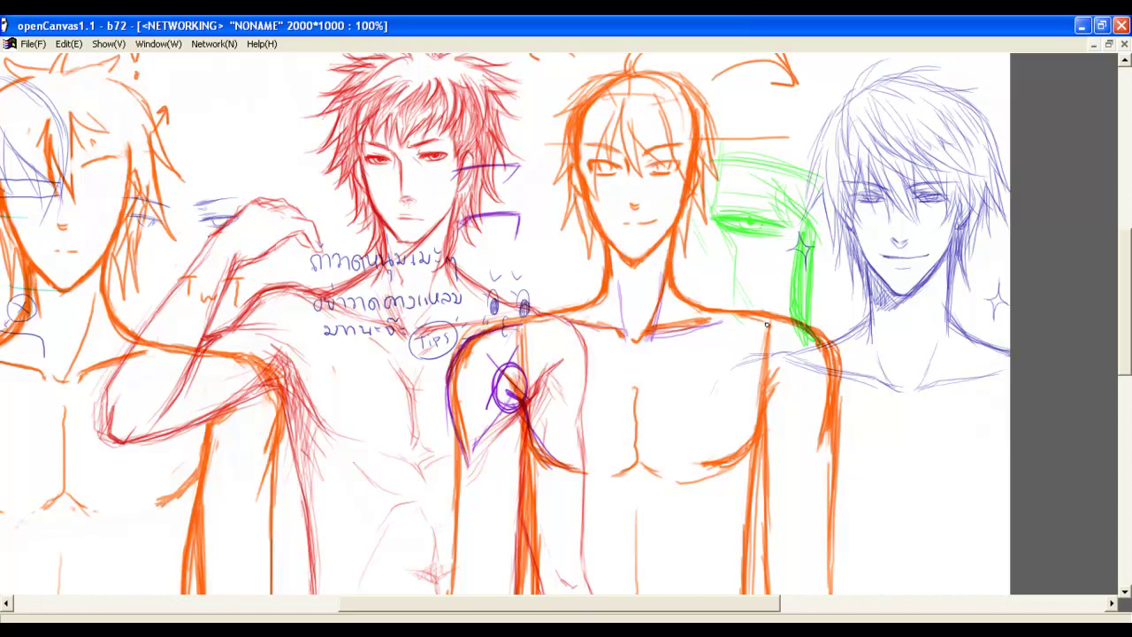
{"action": "mouse_move", "coordinate": [766, 325]}
{"action": "left_mouse_down"}
{"action": "mouse_move", "coordinate": [780, 297]}
{"action": "mouse_move", "coordinate": [763, 257]}
{"action": "mouse_move", "coordinate": [735, 254]}
{"action": "mouse_move", "coordinate": [734, 227]}
{"action": "mouse_move", "coordinate": [775, 267]}
{"action": "left_mouse_up"}
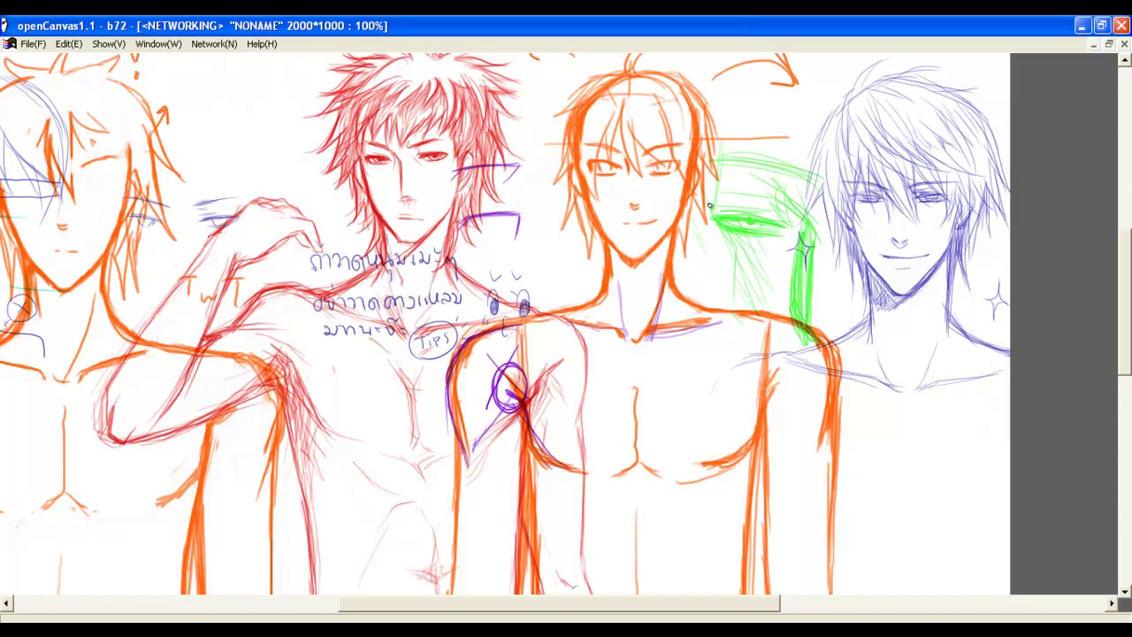
{"action": "mouse_move", "coordinate": [712, 176]}
{"action": "left_mouse_down"}
{"action": "mouse_move", "coordinate": [730, 172]}
{"action": "mouse_move", "coordinate": [735, 73]}
{"action": "mouse_move", "coordinate": [729, 138]}
{"action": "left_mouse_up"}
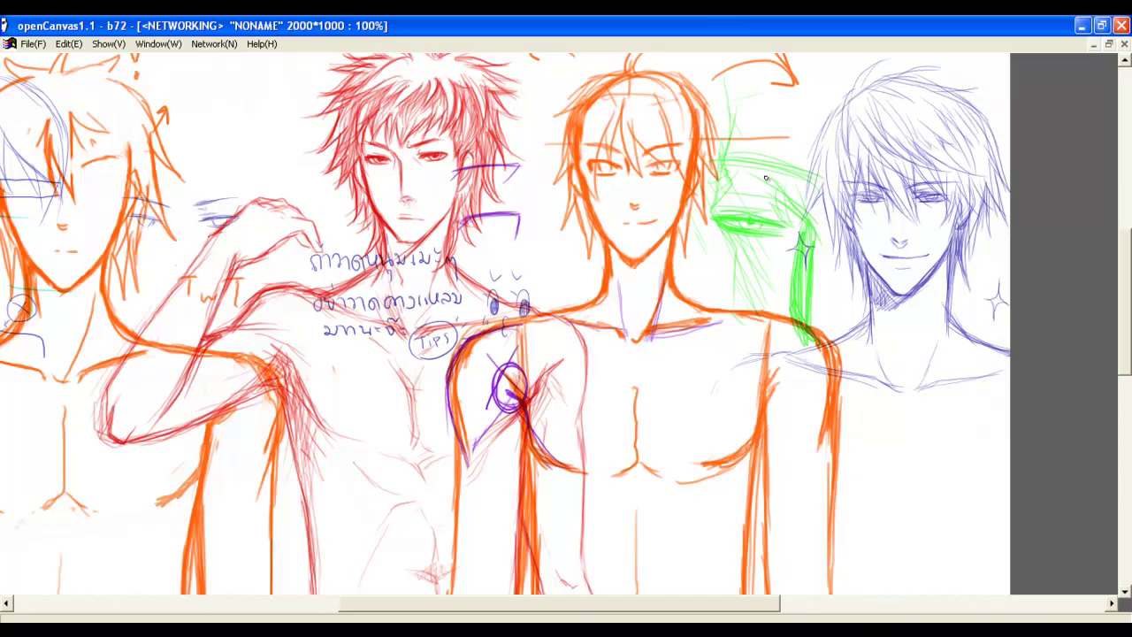
{"action": "mouse_move", "coordinate": [765, 178]}
{"action": "left_mouse_down"}
{"action": "mouse_move", "coordinate": [752, 95]}
{"action": "mouse_move", "coordinate": [741, 141]}
{"action": "mouse_move", "coordinate": [776, 78]}
{"action": "left_mouse_up"}
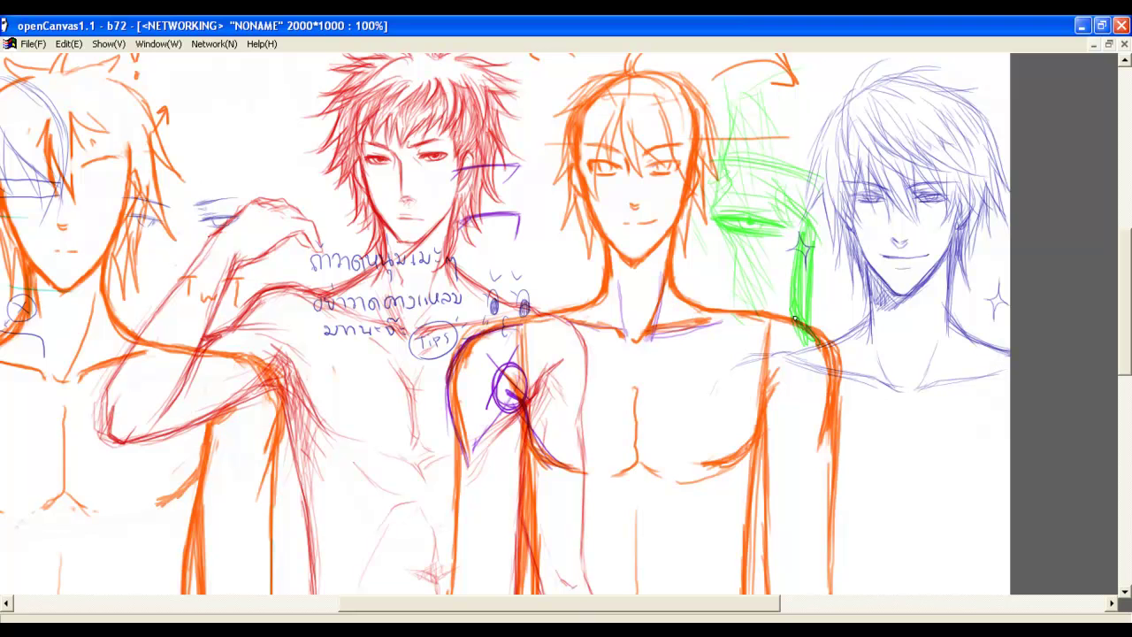
Step: Erase the green eye study between the third figure and the blue portrait
{"action": "left_click_drag", "start_coordinate": [741, 239], "coordinate": [809, 279]}
{"action": "left_click_drag", "start_coordinate": [733, 166], "coordinate": [812, 217]}
{"action": "left_click_drag", "start_coordinate": [735, 133], "coordinate": [795, 159]}
{"action": "left_click_drag", "start_coordinate": [762, 107], "coordinate": [810, 126]}
{"action": "left_click_drag", "start_coordinate": [839, 248], "coordinate": [893, 299]}
{"action": "left_click_drag", "start_coordinate": [844, 261], "coordinate": [923, 284]}
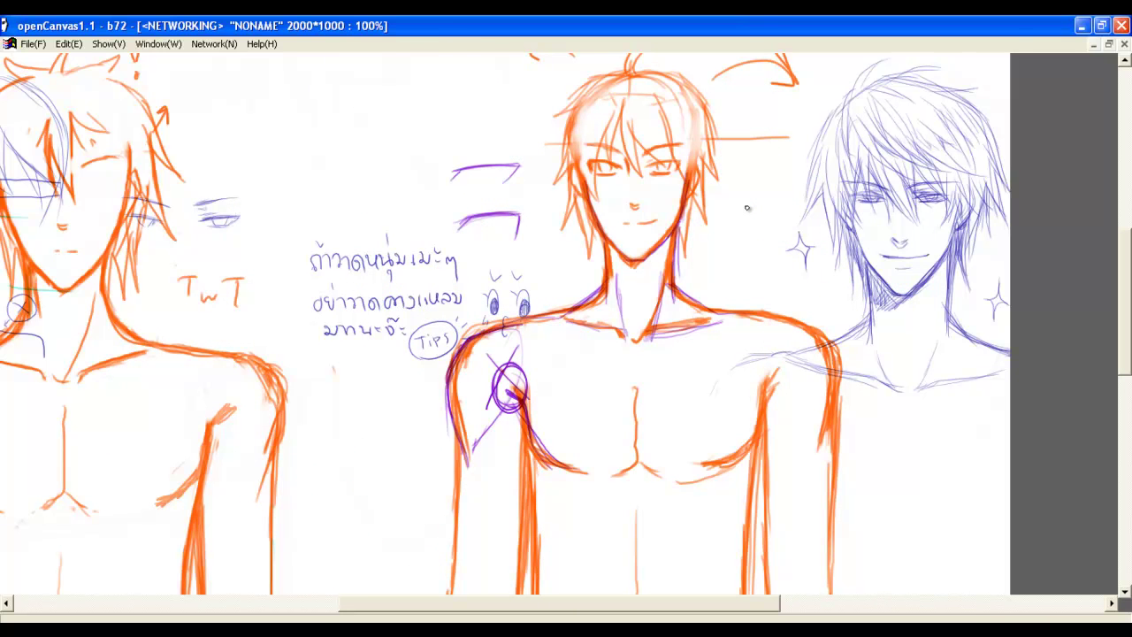
Step: Draw a green arrow pointing up at the chin of the blue three-quarter portrait between the second and third figures
{"action": "key", "text": "ctrl+minus"}
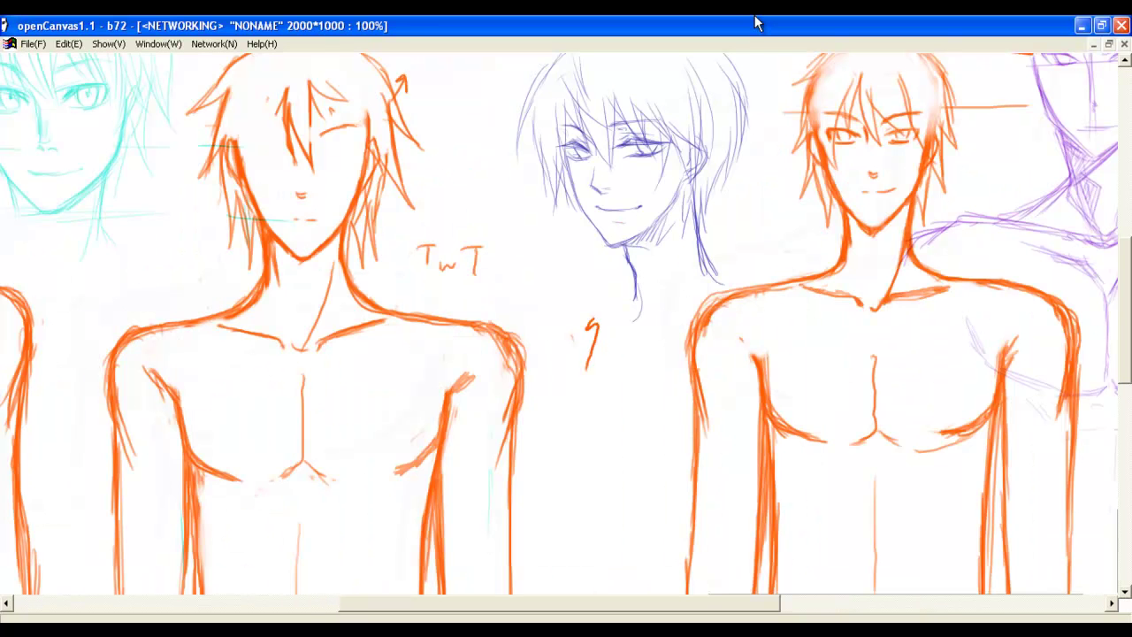
{"action": "key", "text": "ctrl+minus"}
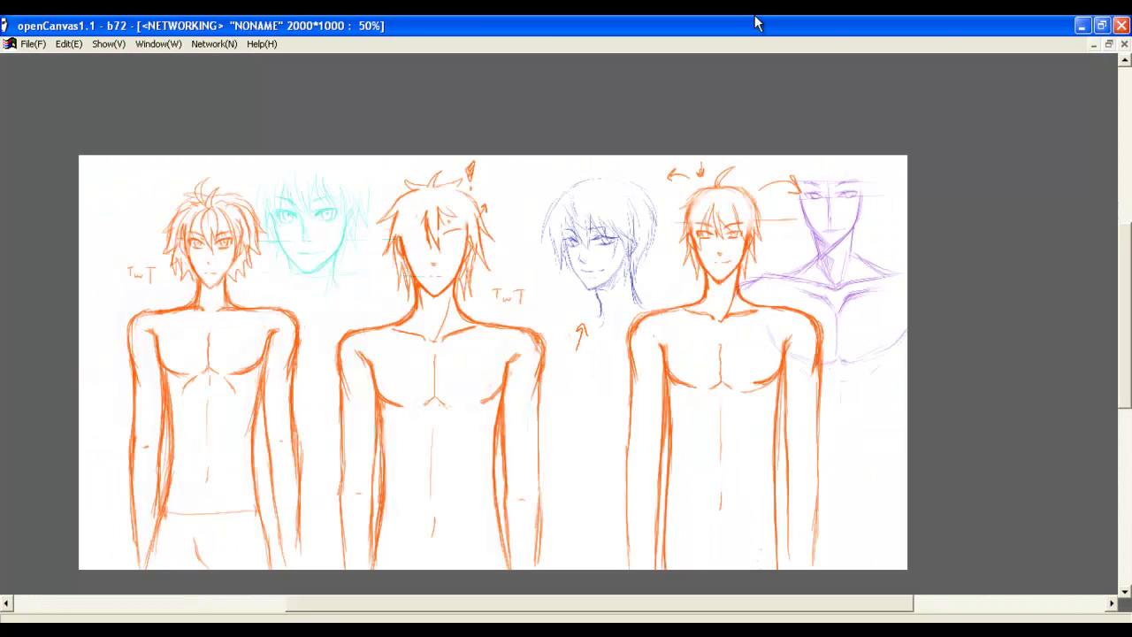
{"action": "key", "text": "plus"}
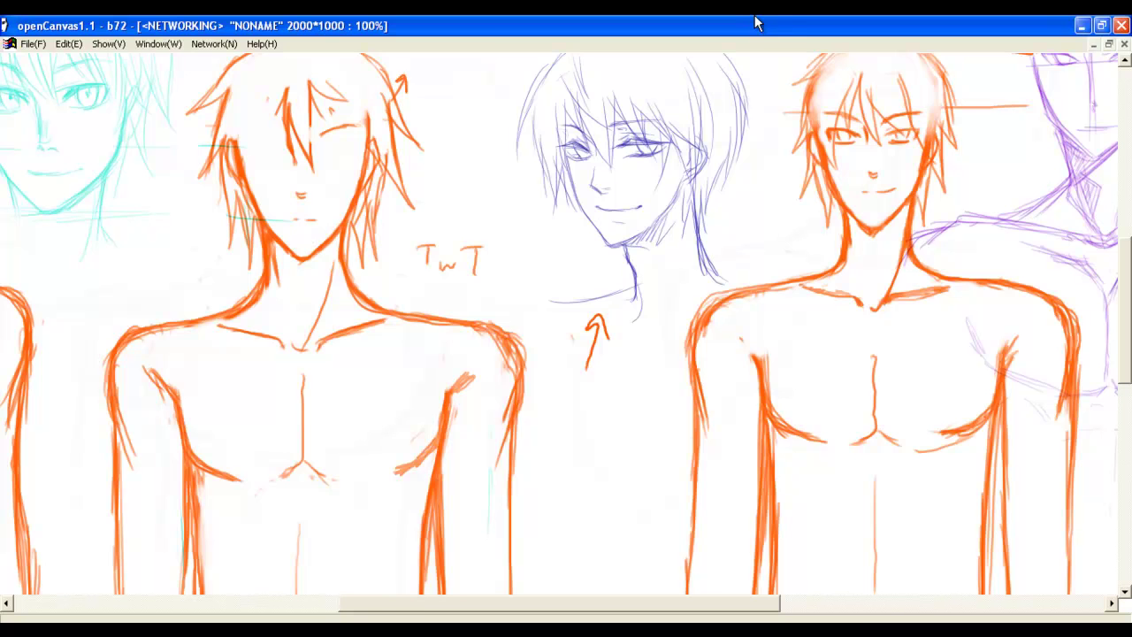
{"action": "left_click_drag", "start_coordinate": [698, 345], "coordinate": [626, 394]}
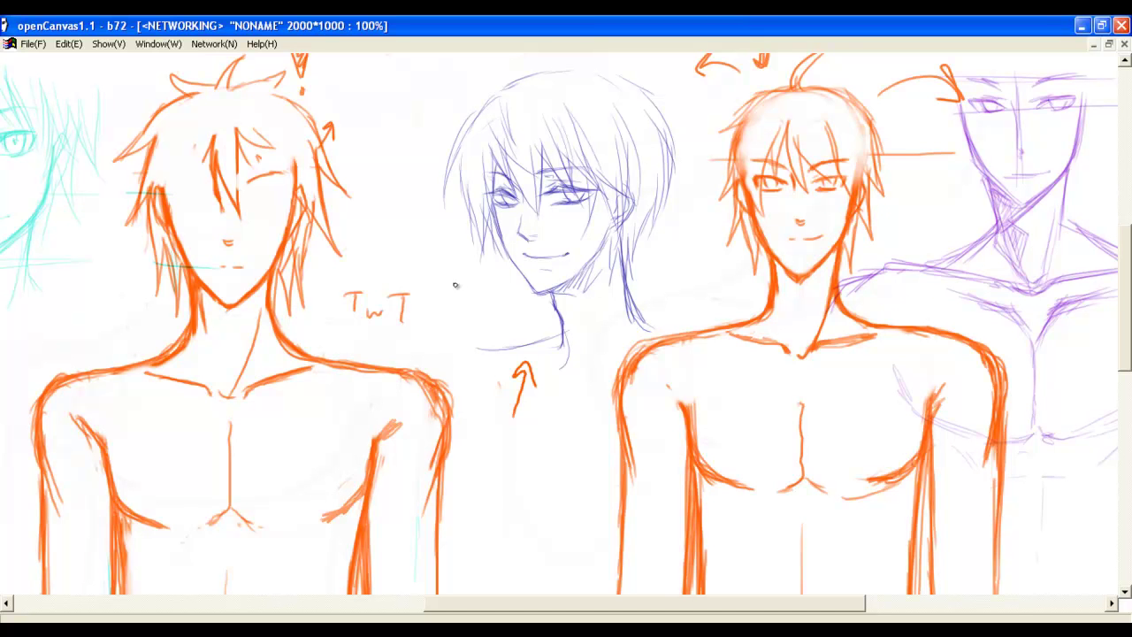
{"action": "mouse_move", "coordinate": [469, 299]}
{"action": "left_mouse_down"}
{"action": "mouse_move", "coordinate": [496, 285]}
{"action": "mouse_move", "coordinate": [488, 310]}
{"action": "left_mouse_up"}
{"action": "left_click_drag", "start_coordinate": [495, 286], "coordinate": [406, 402]}
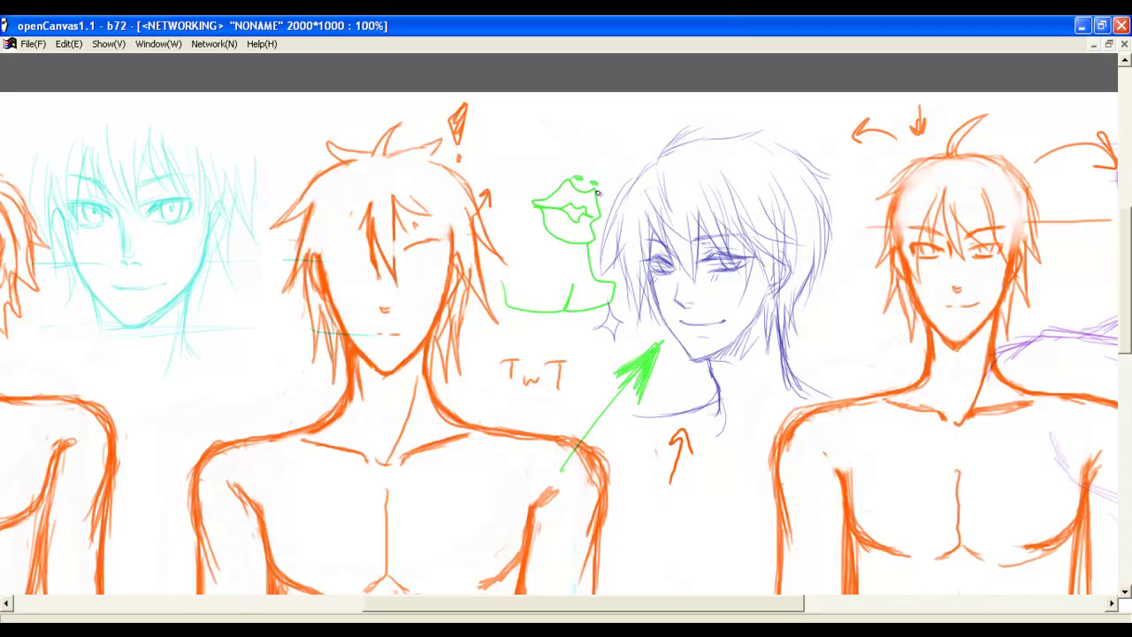
Step: Add short strokes to the top of the green cartoon doodle beside the blue three-quarter portrait
{"action": "mouse_move", "coordinate": [564, 183]}
{"action": "left_mouse_down"}
{"action": "mouse_move", "coordinate": [575, 167]}
{"action": "mouse_move", "coordinate": [600, 164]}
{"action": "mouse_move", "coordinate": [585, 154]}
{"action": "mouse_move", "coordinate": [586, 169]}
{"action": "left_mouse_up"}
{"action": "mouse_move", "coordinate": [608, 175]}
{"action": "left_mouse_down"}
{"action": "mouse_move", "coordinate": [617, 163]}
{"action": "mouse_move", "coordinate": [566, 230]}
{"action": "mouse_move", "coordinate": [614, 133]}
{"action": "mouse_move", "coordinate": [617, 185]}
{"action": "mouse_move", "coordinate": [610, 147]}
{"action": "mouse_move", "coordinate": [623, 170]}
{"action": "mouse_move", "coordinate": [575, 221]}
{"action": "mouse_move", "coordinate": [594, 151]}
{"action": "mouse_move", "coordinate": [559, 188]}
{"action": "mouse_move", "coordinate": [621, 169]}
{"action": "left_mouse_up"}
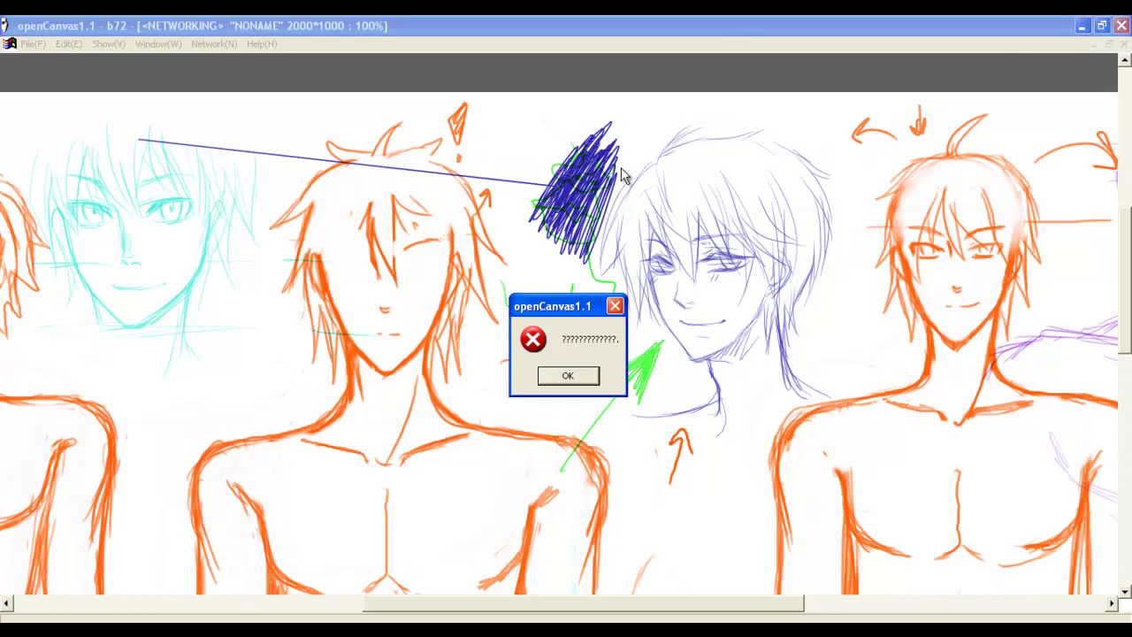